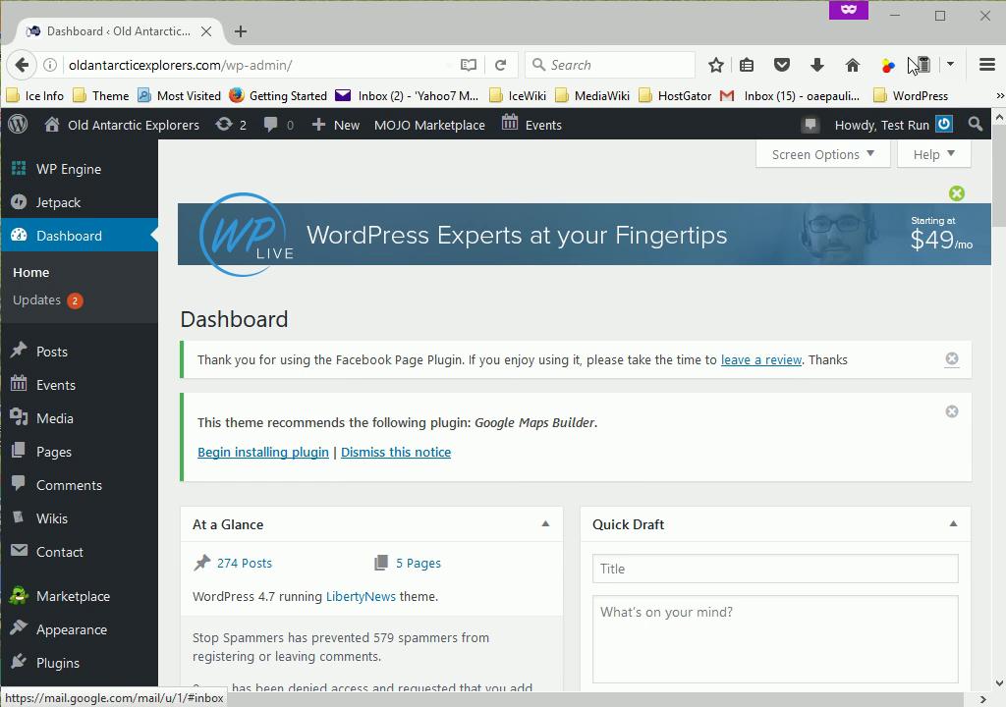
# - Bring up the account dropdown from the greeting in the admin bar
pyautogui.moveTo(938, 131)
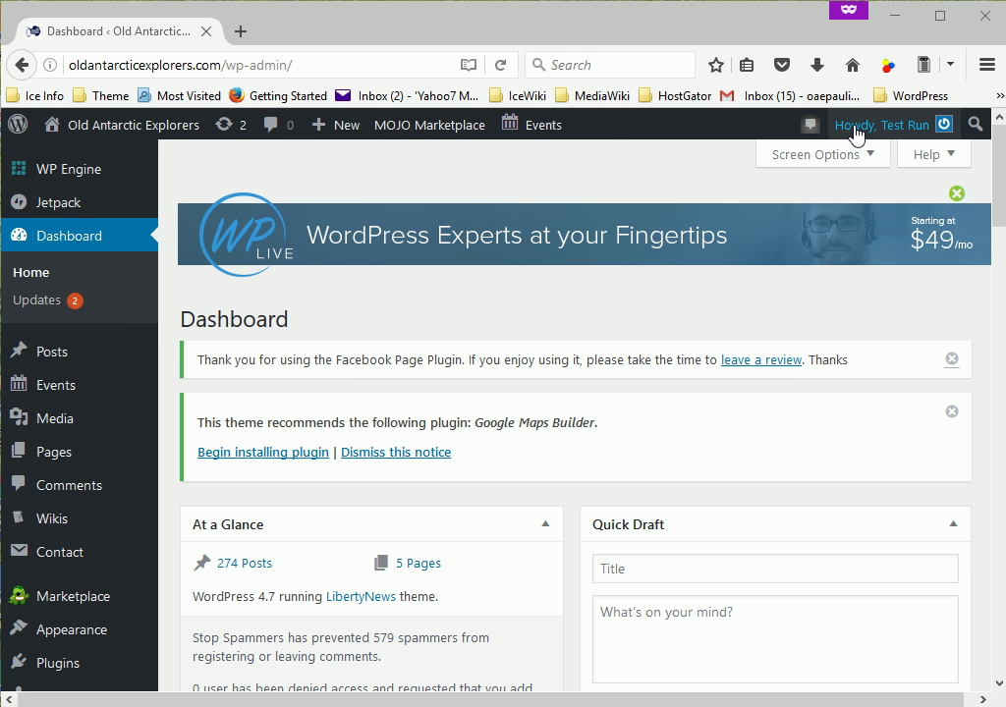
pyautogui.moveTo(865, 135)
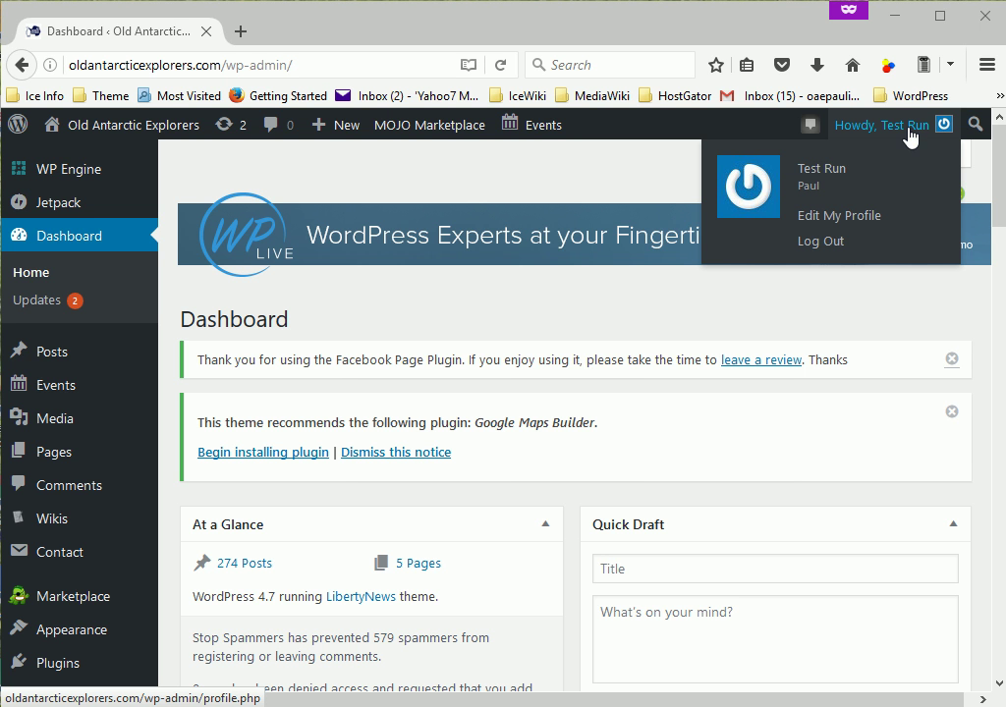
# - Go to Edit My Profile and scroll down to the Post by Email and Name sections
pyautogui.click(868, 227)
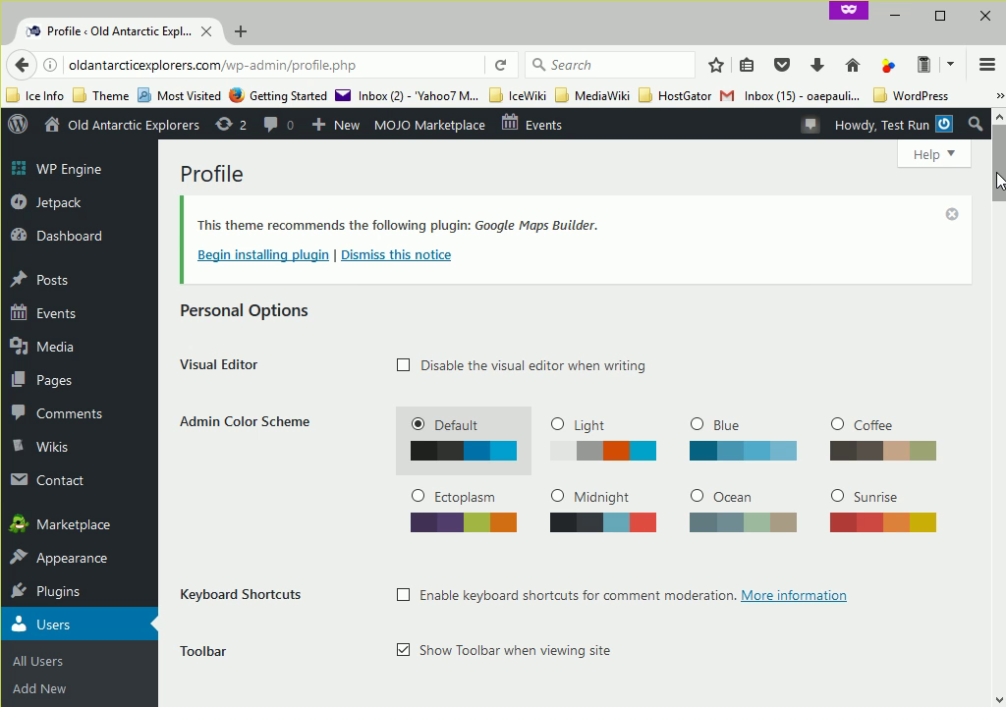
pyautogui.moveTo(999, 180); pyautogui.dragTo(999, 197)
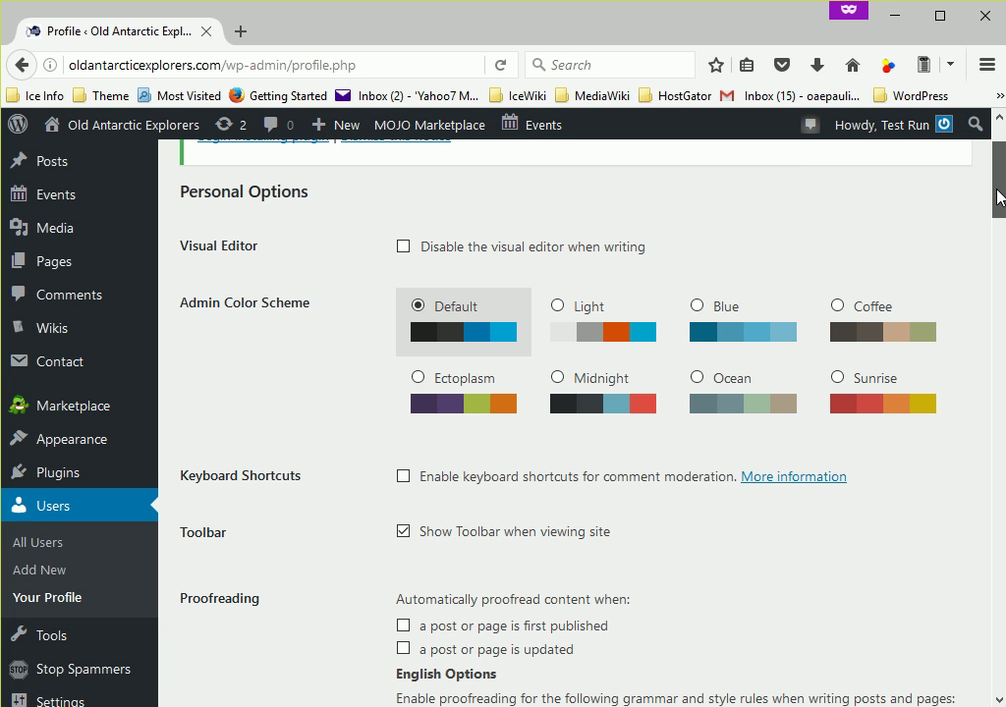
pyautogui.moveTo(999, 197); pyautogui.dragTo(994, 250)
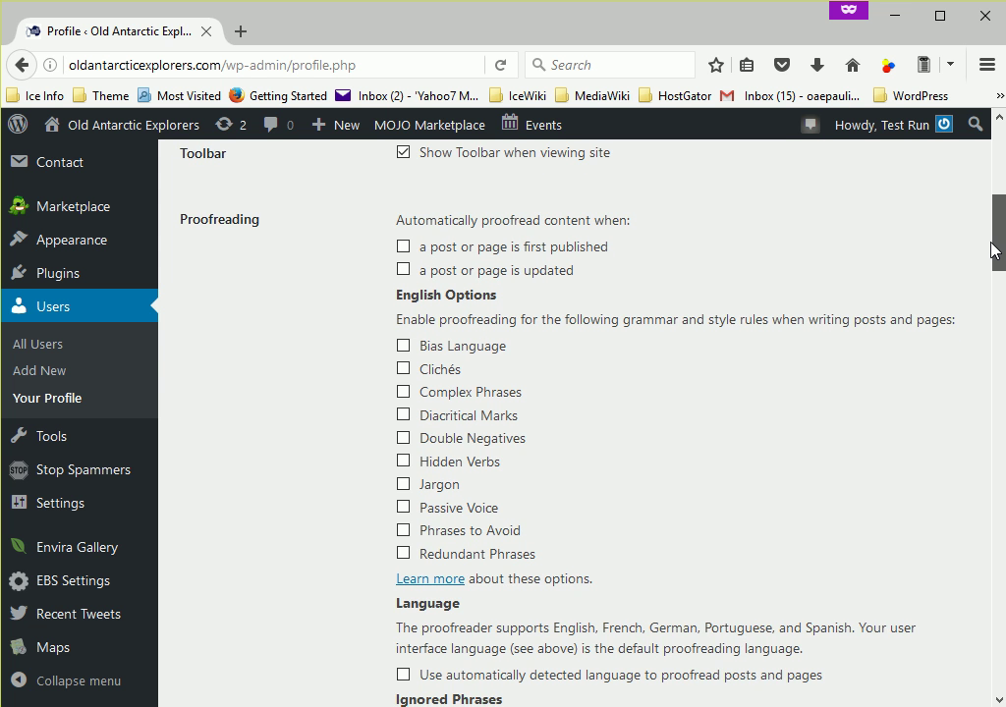
pyautogui.moveTo(994, 251); pyautogui.dragTo(999, 325)
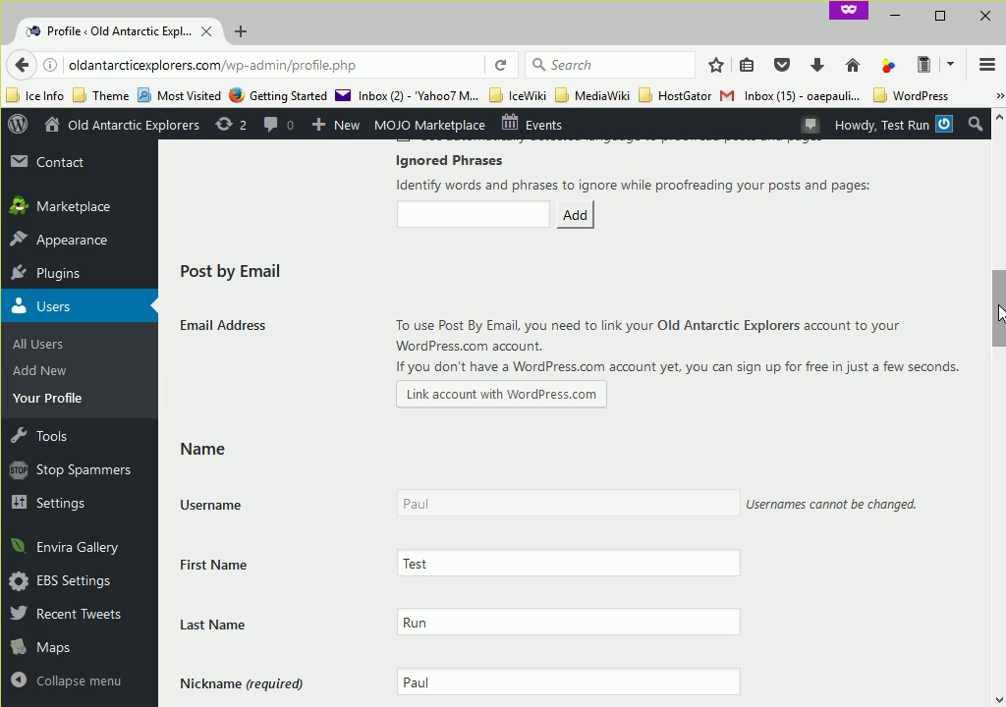
pyautogui.moveTo(998, 312); pyautogui.dragTo(998, 324)
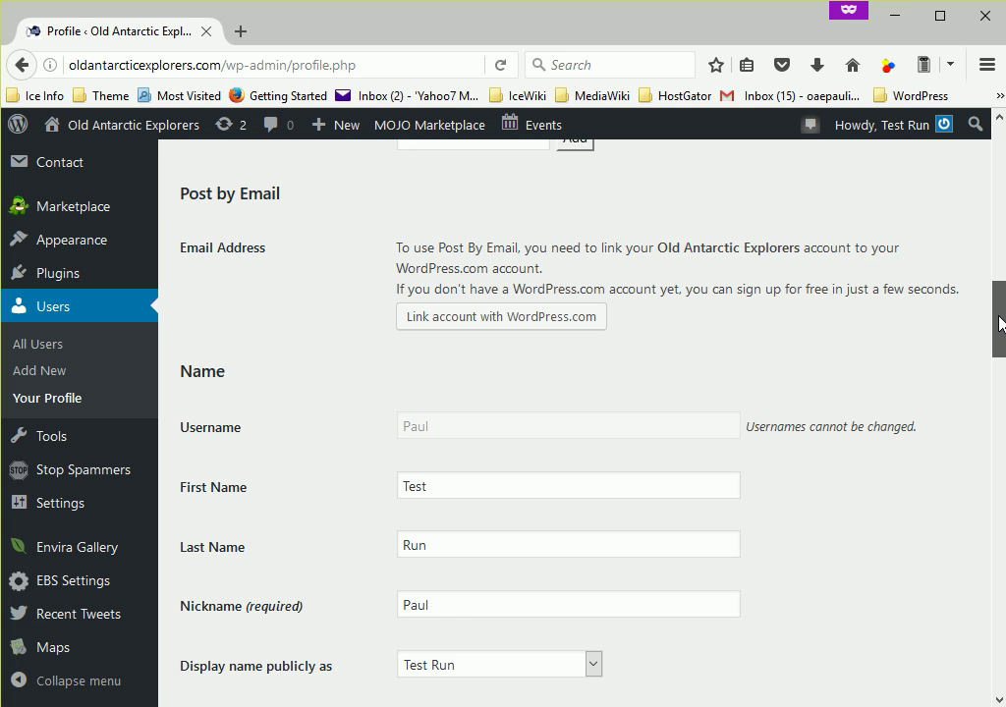
pyautogui.moveTo(1000, 324); pyautogui.dragTo(1000, 350)
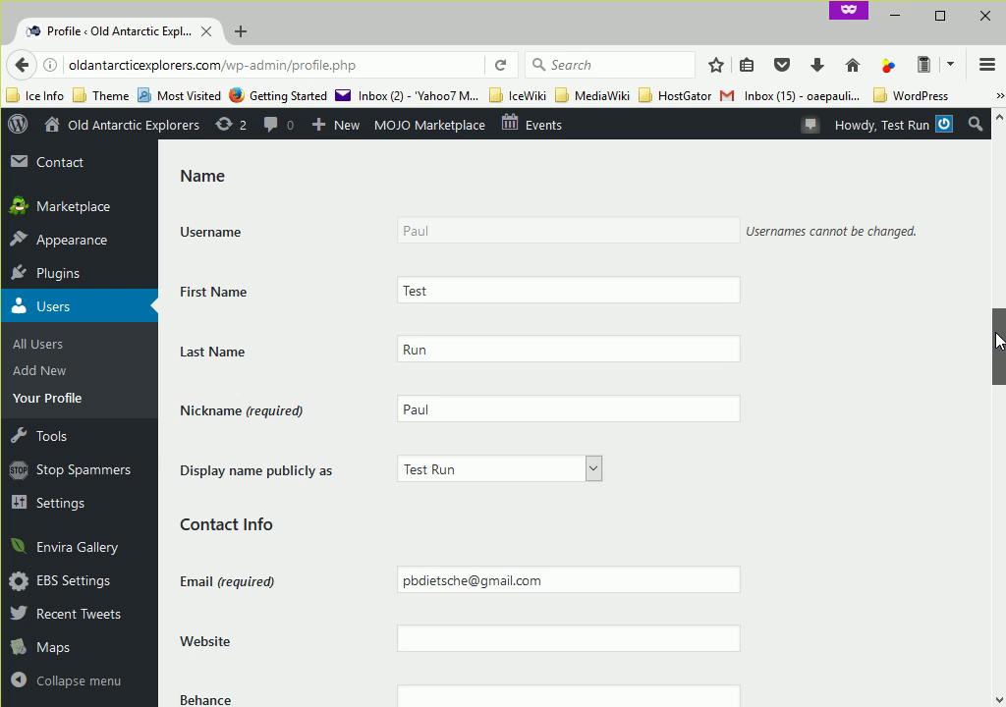
pyautogui.moveTo(999, 340); pyautogui.dragTo(995, 381)
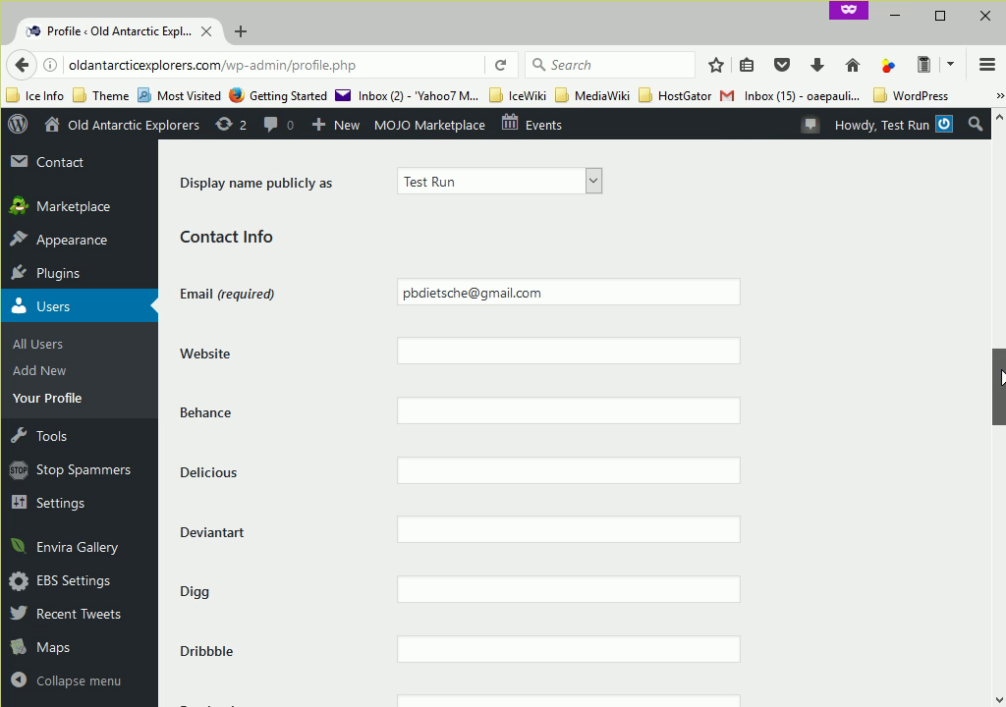
pyautogui.moveTo(1001, 376); pyautogui.dragTo(1002, 386)
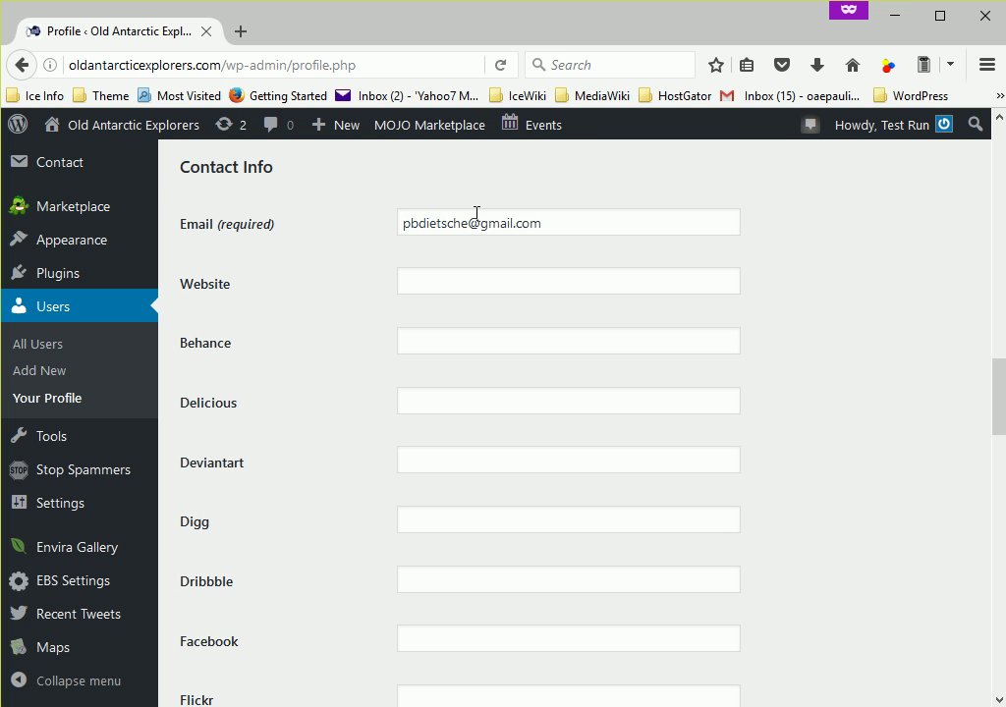
pyautogui.moveTo(548, 226); pyautogui.dragTo(380, 234)
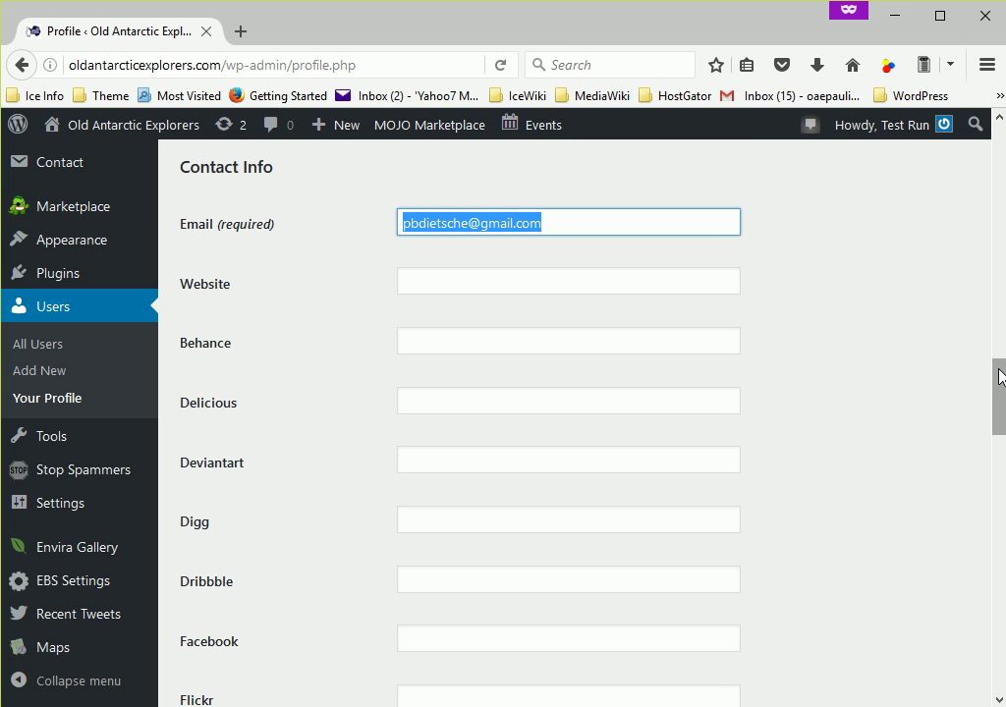
pyautogui.moveTo(1000, 377); pyautogui.dragTo(1000, 384)
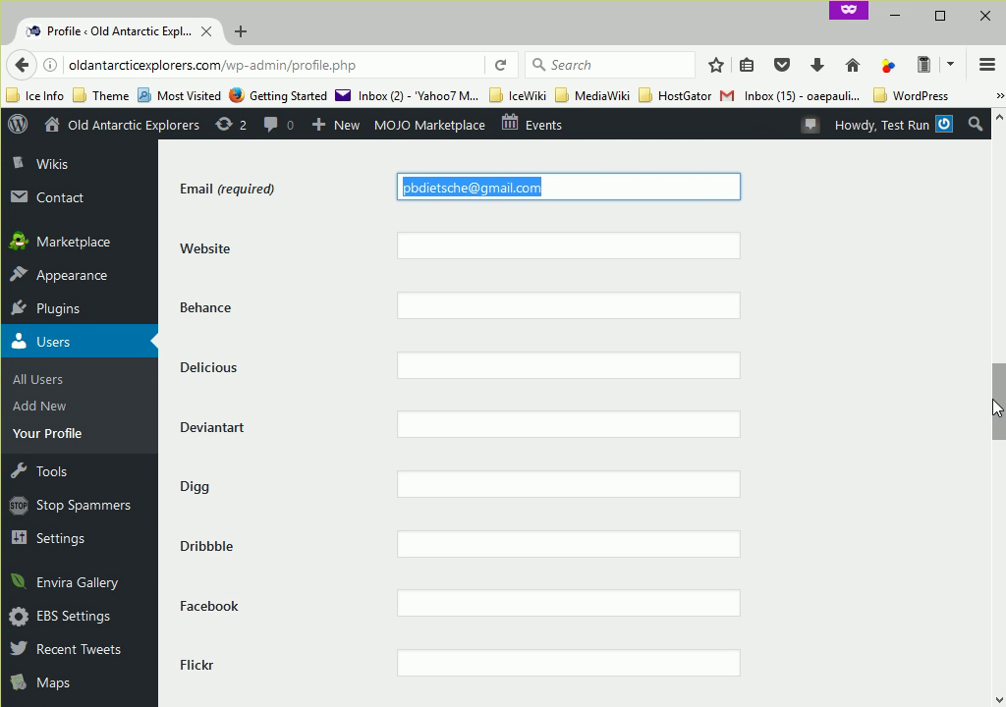
pyautogui.moveTo(998, 407); pyautogui.dragTo(1003, 418)
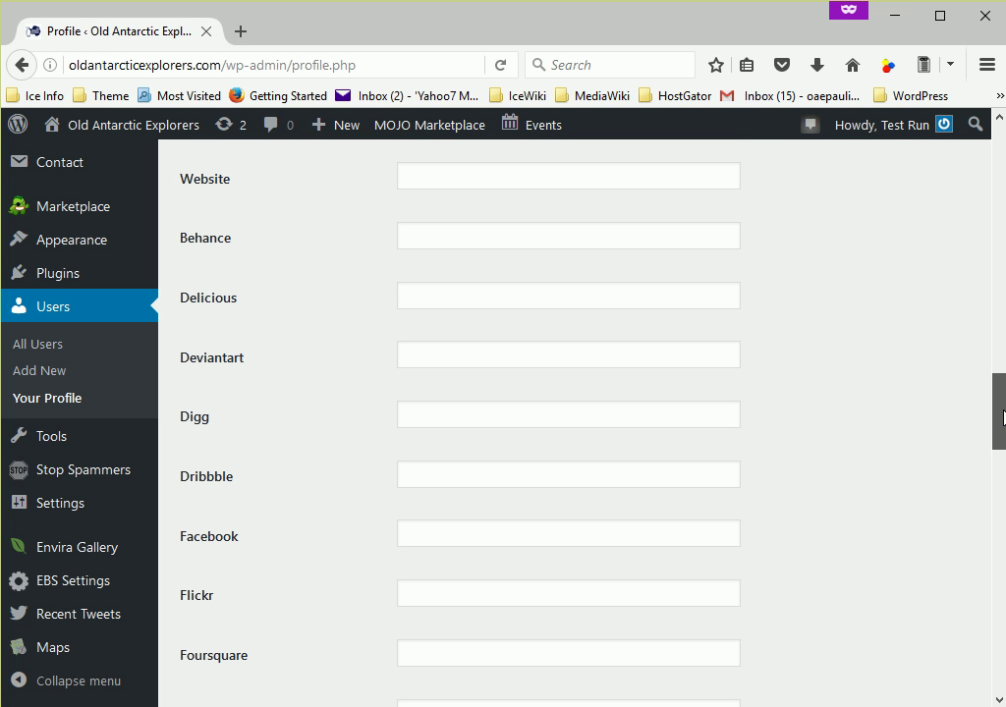
pyautogui.moveTo(1003, 417); pyautogui.dragTo(1000, 629)
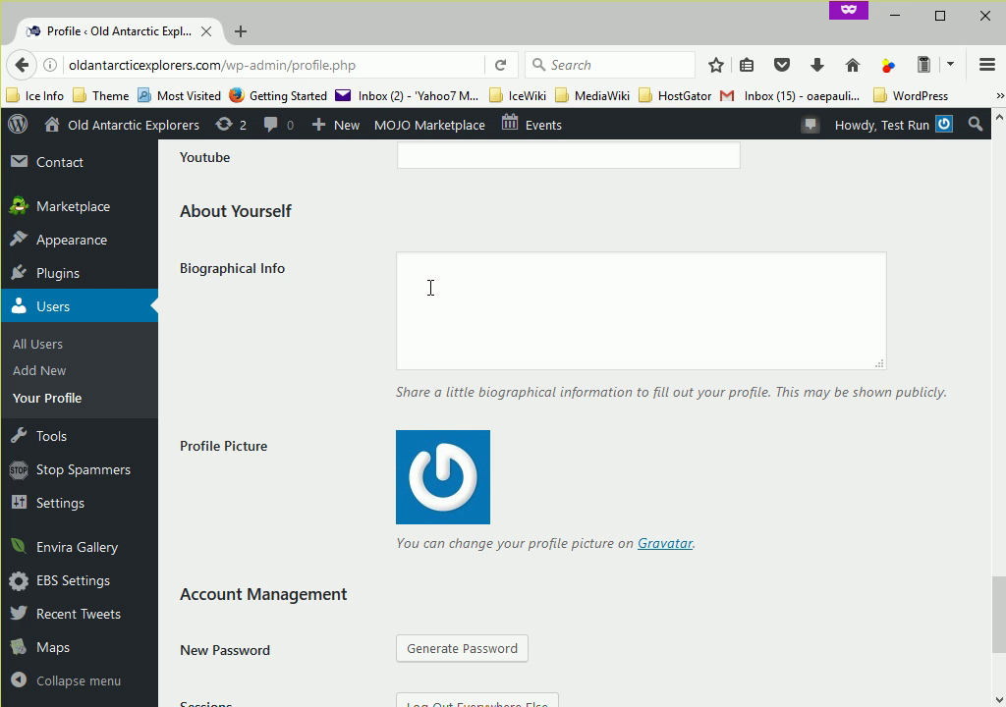
pyautogui.click(431, 287)
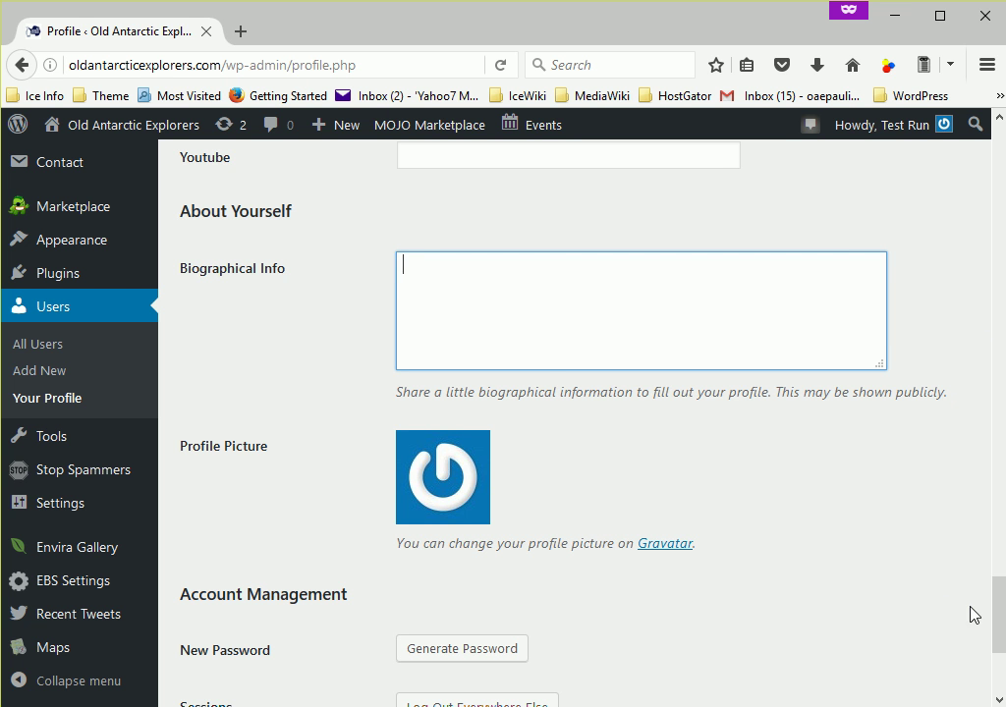
pyautogui.scroll(-3, 999, 607)
pyautogui.moveTo(999, 636); pyautogui.dragTo(999, 619)
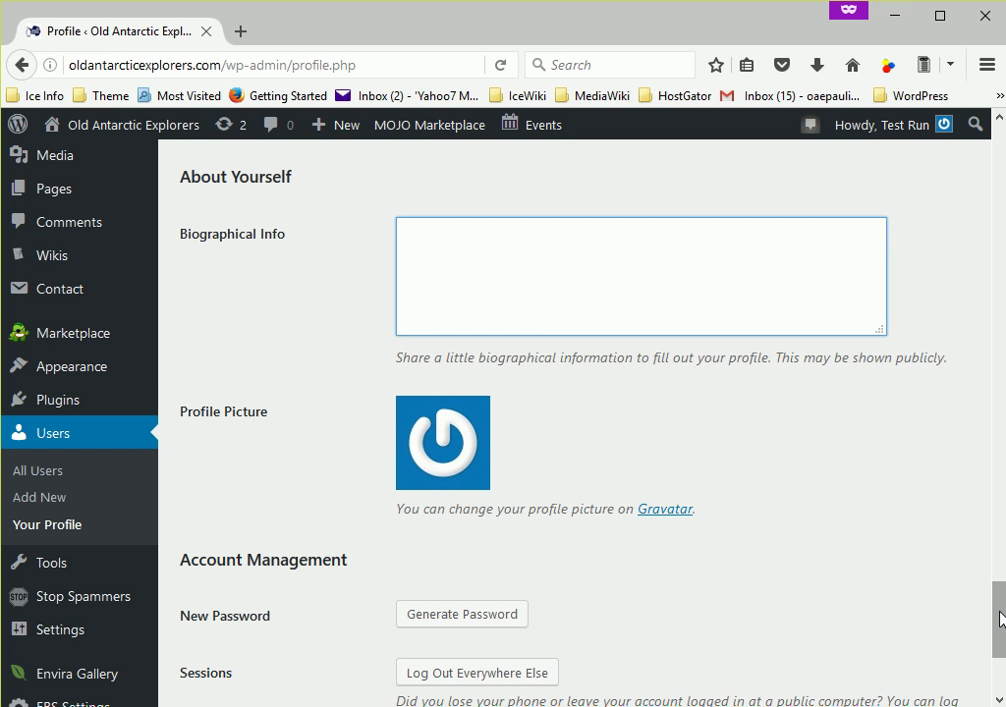
pyautogui.moveTo(1001, 619); pyautogui.dragTo(1002, 632)
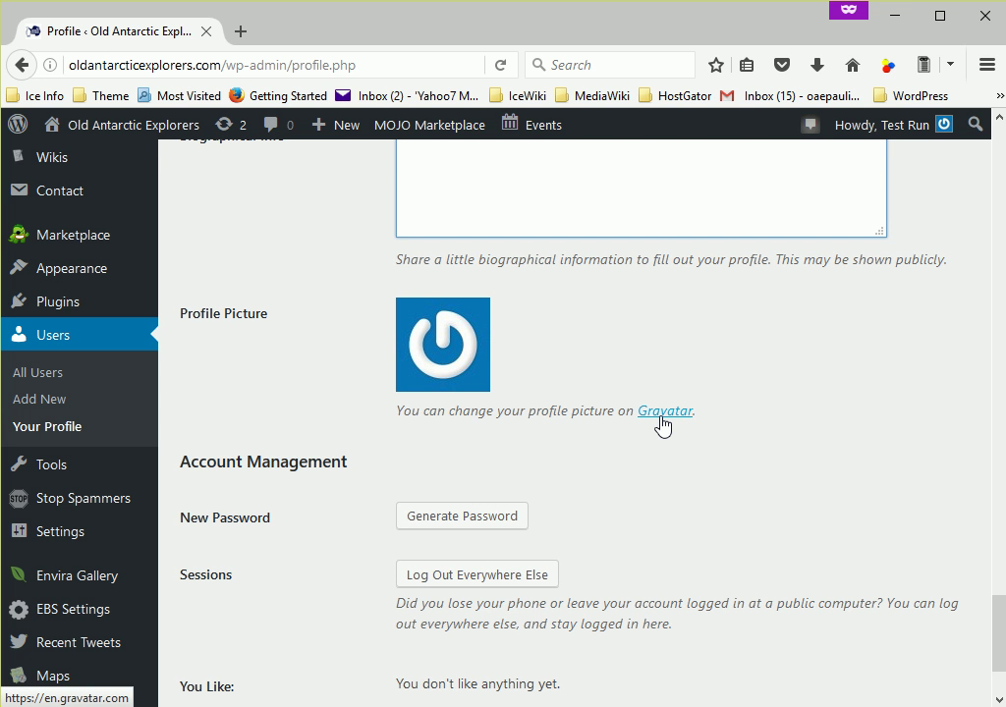
pyautogui.moveTo(999, 606); pyautogui.dragTo(1000, 633)
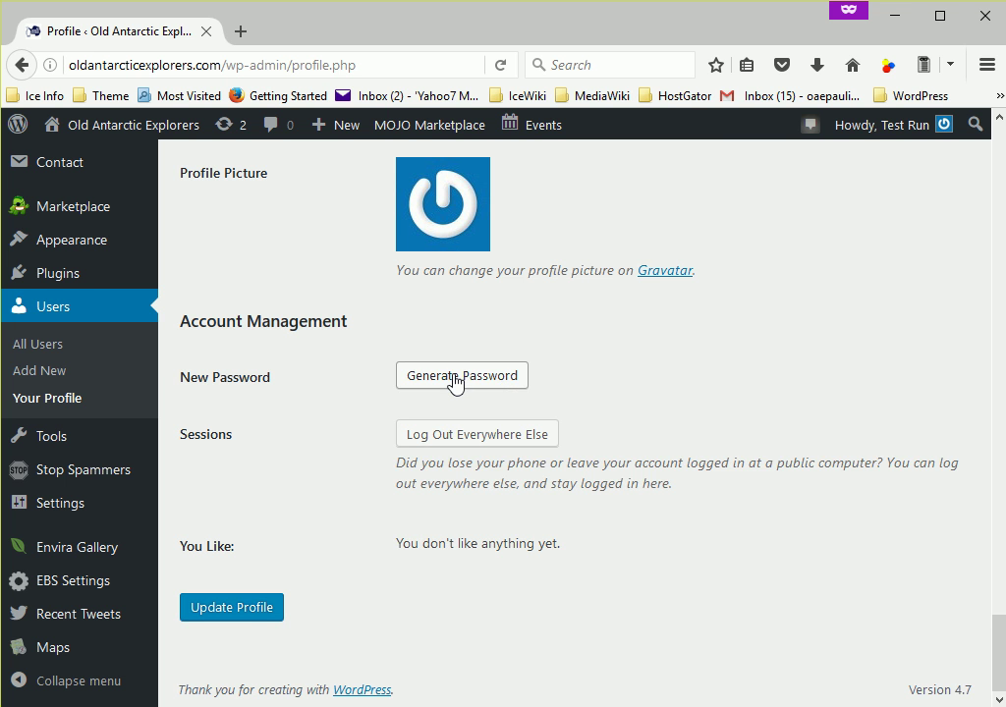
# - Generate a new password, then select all of it and delete it, leaving New Password empty
pyautogui.click(454, 381)
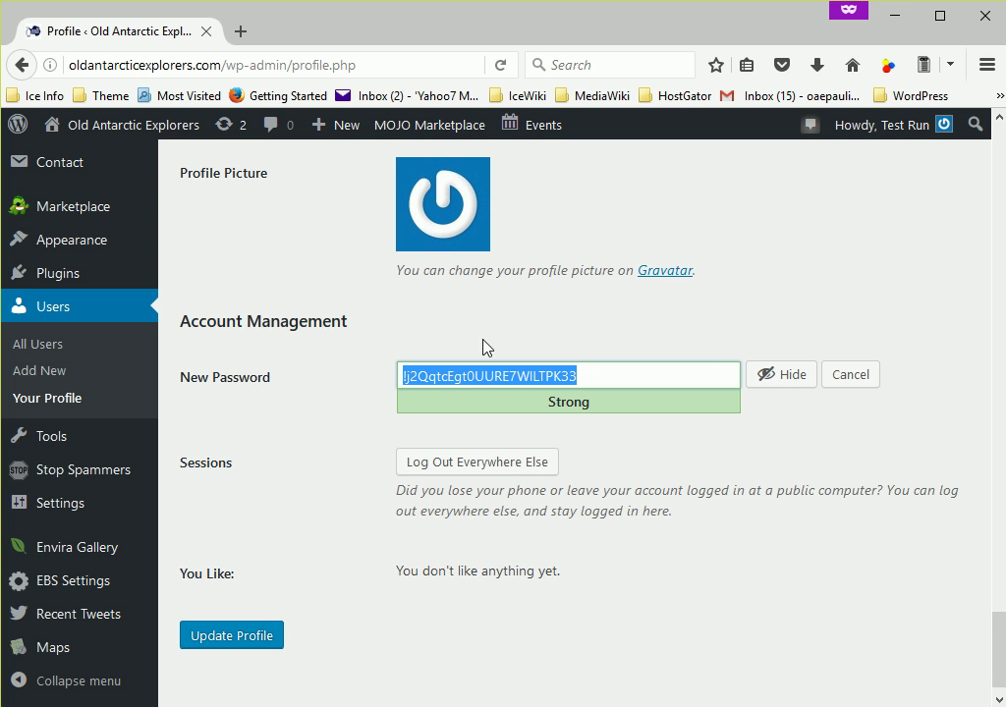
pyautogui.click(611, 377)
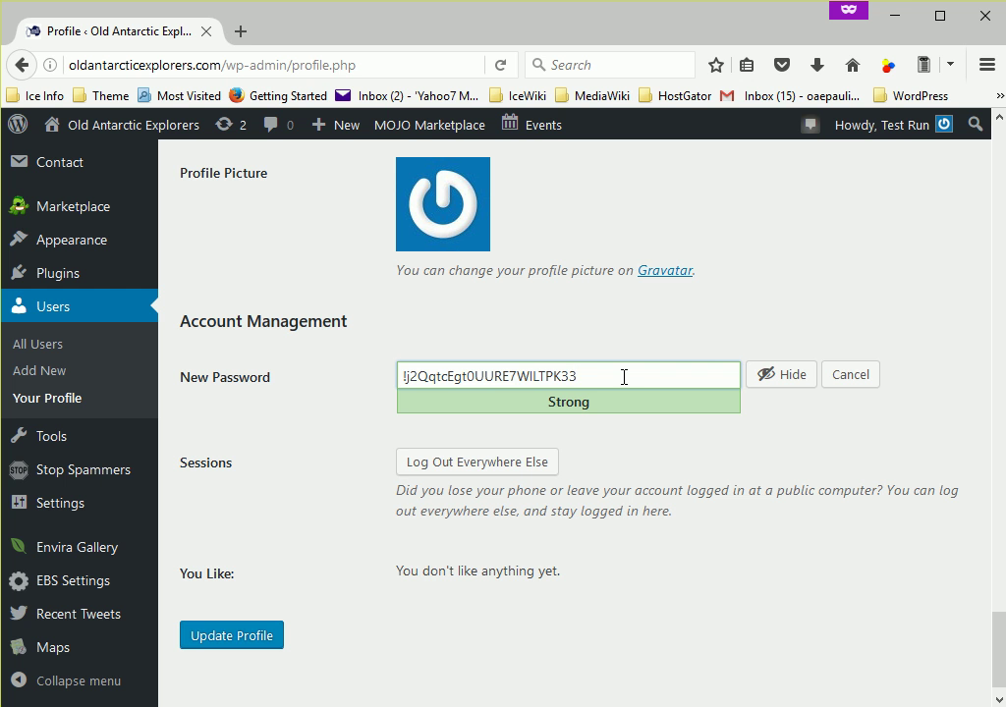
pyautogui.moveTo(623, 376); pyautogui.dragTo(343, 395)
pyautogui.press('BackSpace')
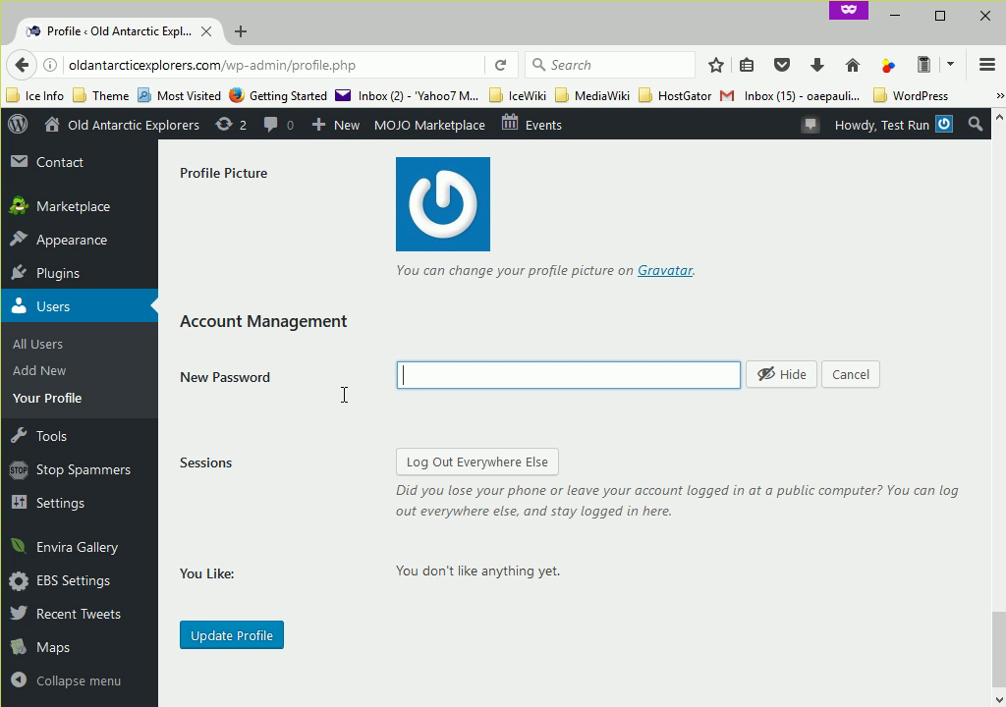
# - Enter a self-chosen phrase password with four symbols added at the end into New Password
pyautogui.click(344, 395)
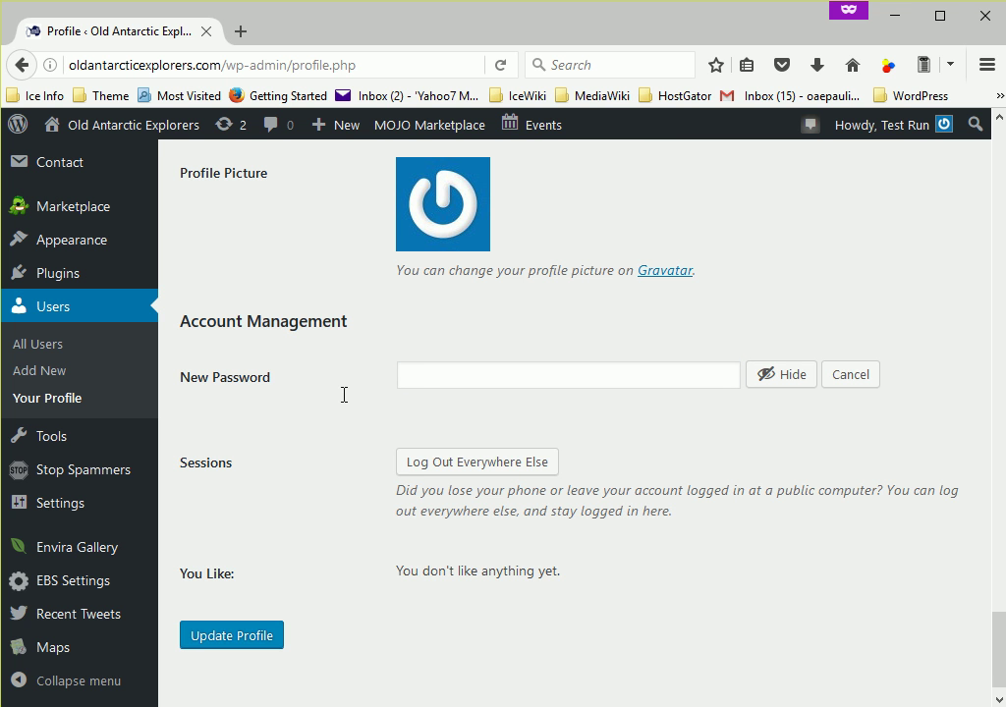
pyautogui.click(417, 381)
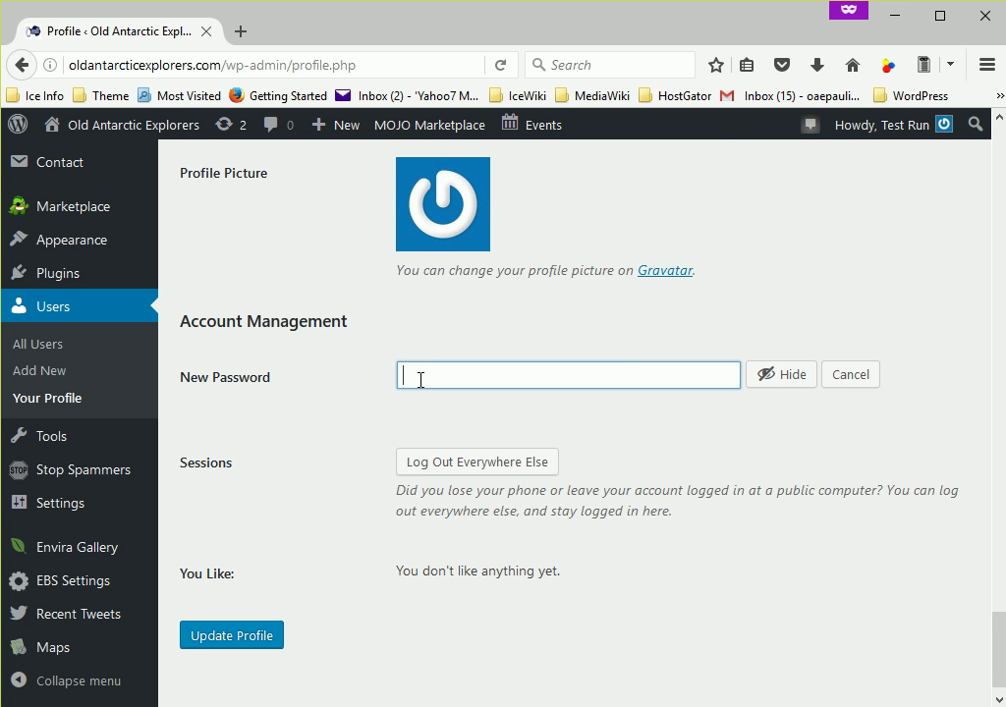
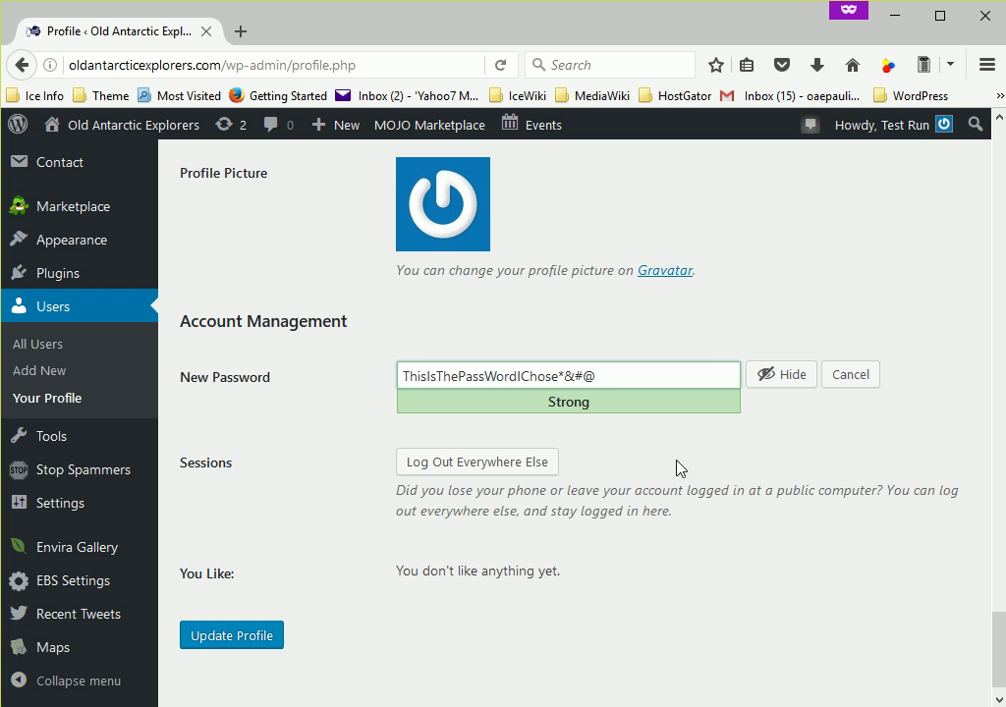
# - Insert a symbol after each of the password's first three words
pyautogui.click(422, 376)
pyautogui.write('&')
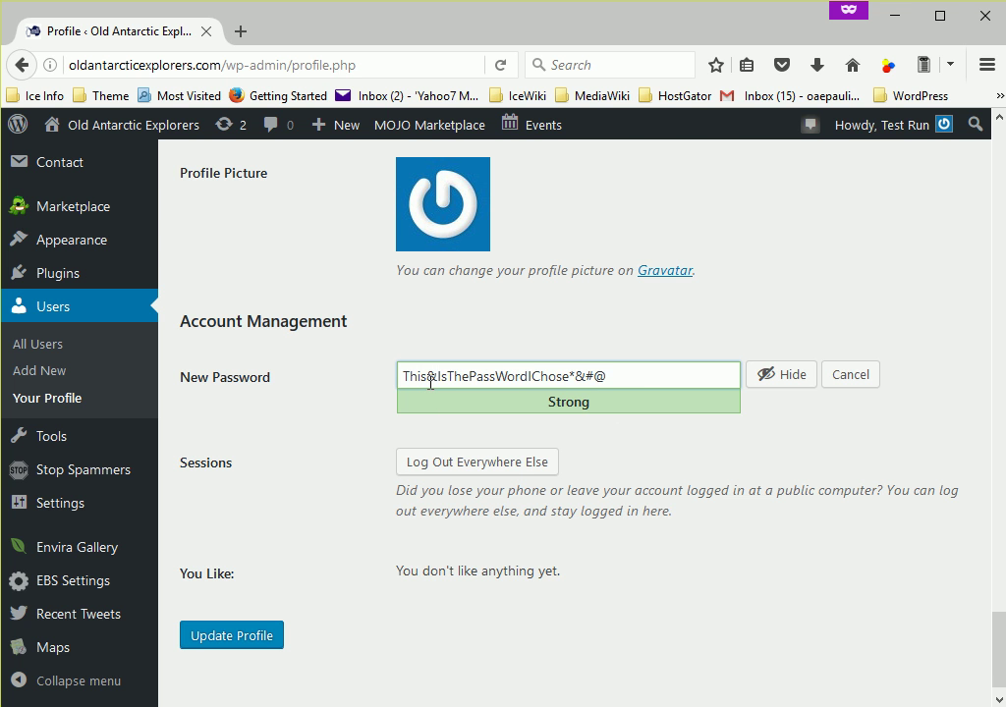
pyautogui.click(448, 376)
pyautogui.write('*')
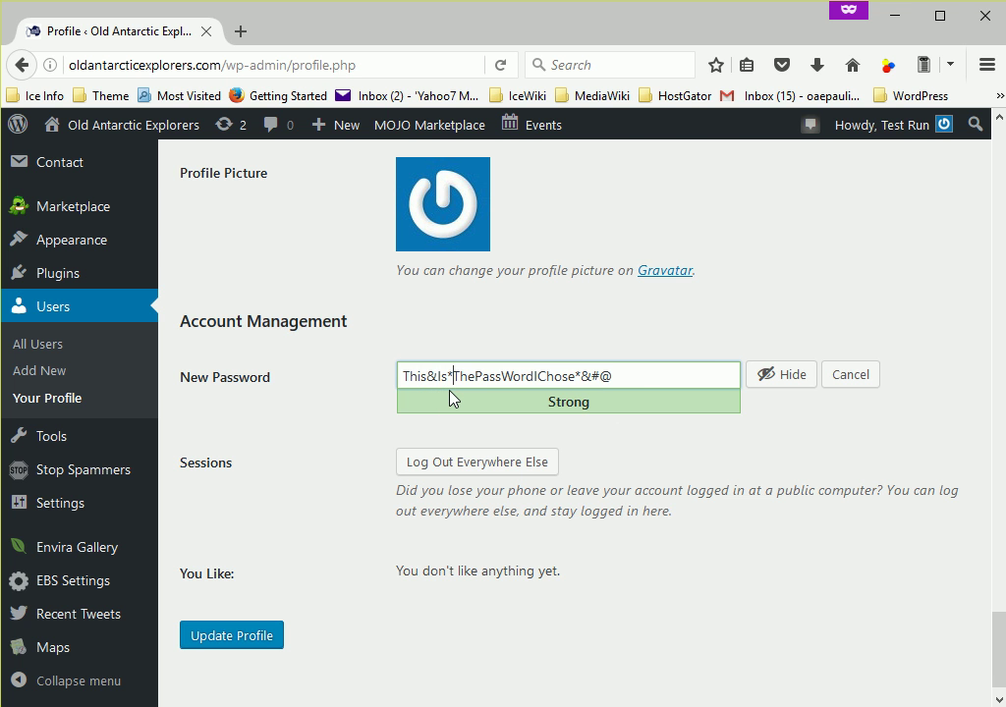
pyautogui.click(474, 377)
pyautogui.write('%')
# - Remove the trailing symbols, add two symbols before the last word, then erase the whole password
pyautogui.click(649, 376)
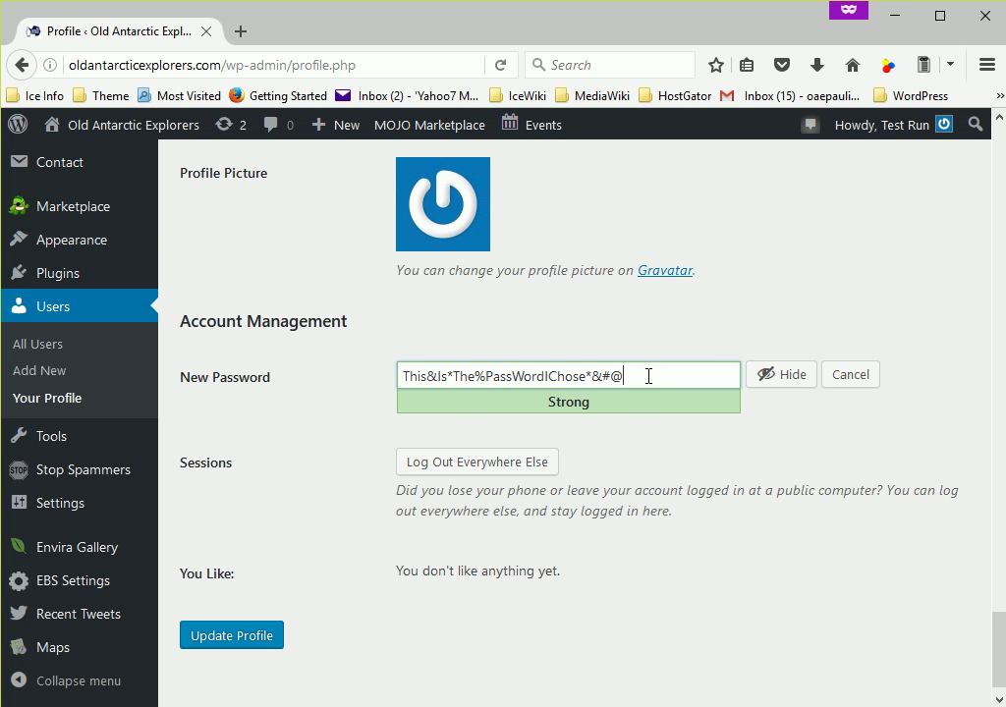
pyautogui.press('BackSpace')
pyautogui.press('BackSpace')
pyautogui.press('BackSpace')
pyautogui.press('BackSpace')
pyautogui.click(545, 376)
pyautogui.write('$$')
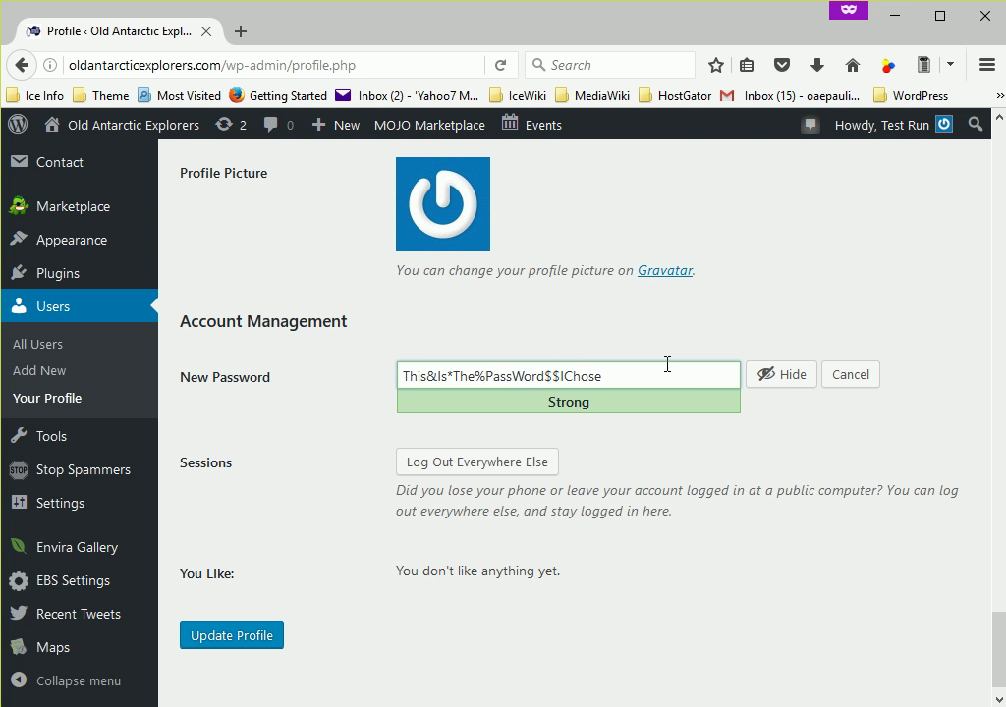
pyautogui.click(661, 371)
pyautogui.press('BackSpace')
pyautogui.press('BackSpace')
pyautogui.press('BackSpace')
pyautogui.press('BackSpace')
pyautogui.press('BackSpace')
pyautogui.press('BackSpace')
pyautogui.press('BackSpace')
pyautogui.press('BackSpace')
pyautogui.press('BackSpace')
pyautogui.press('BackSpace')
pyautogui.press('BackSpace')
pyautogui.press('BackSpace')
pyautogui.press('BackSpace')
pyautogui.press('BackSpace')
pyautogui.press('BackSpace')
pyautogui.press('BackSpace')
pyautogui.press('BackSpace')
pyautogui.press('BackSpace')
pyautogui.press('BackSpace')
pyautogui.press('BackSpace')
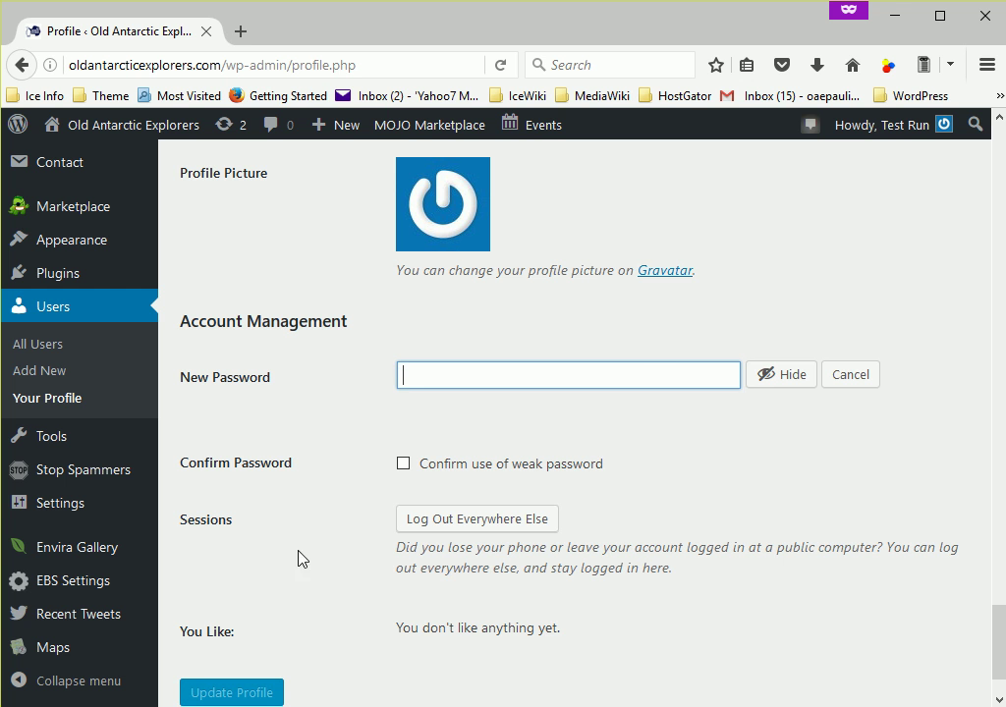
# - Enter a short new password mixing capitals, digits and symbols, correcting one mistyped character
pyautogui.click(352, 440)
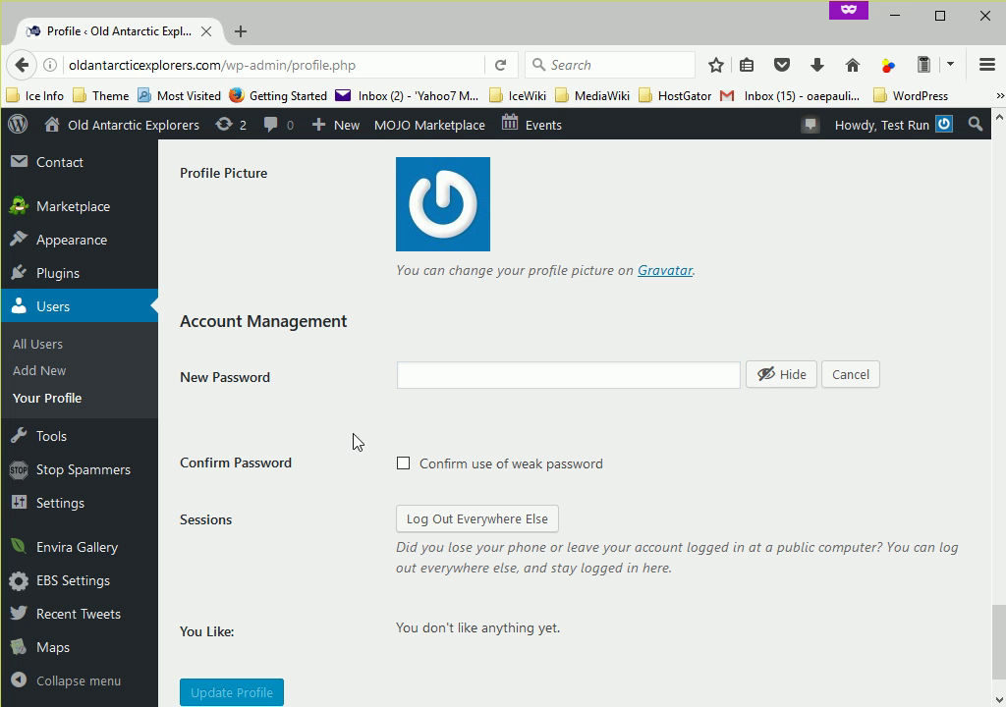
pyautogui.click(512, 386)
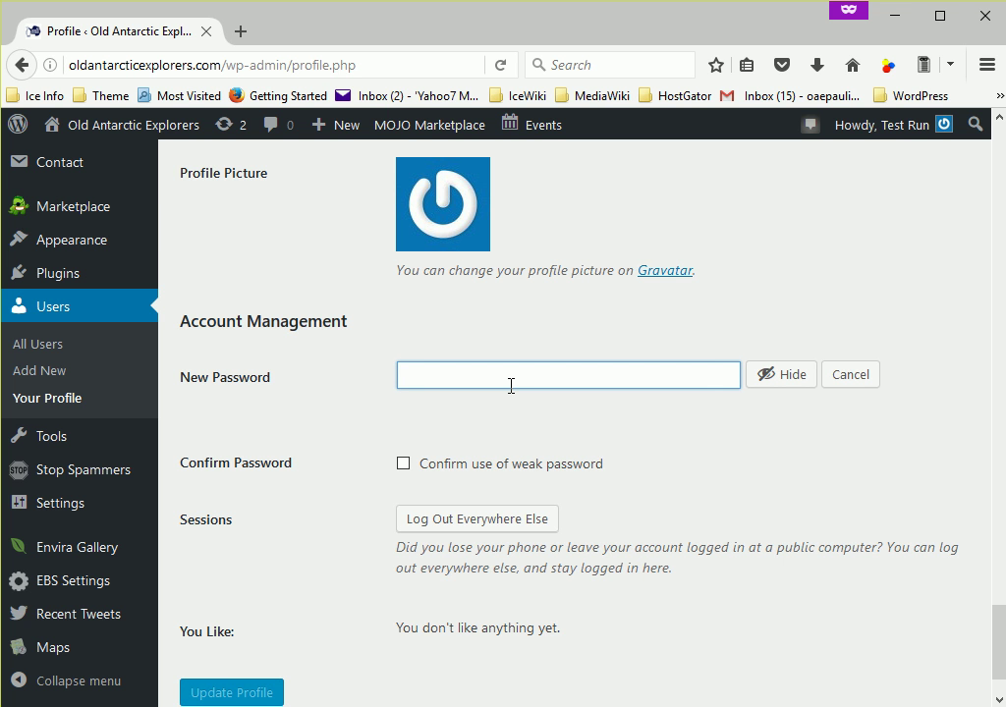
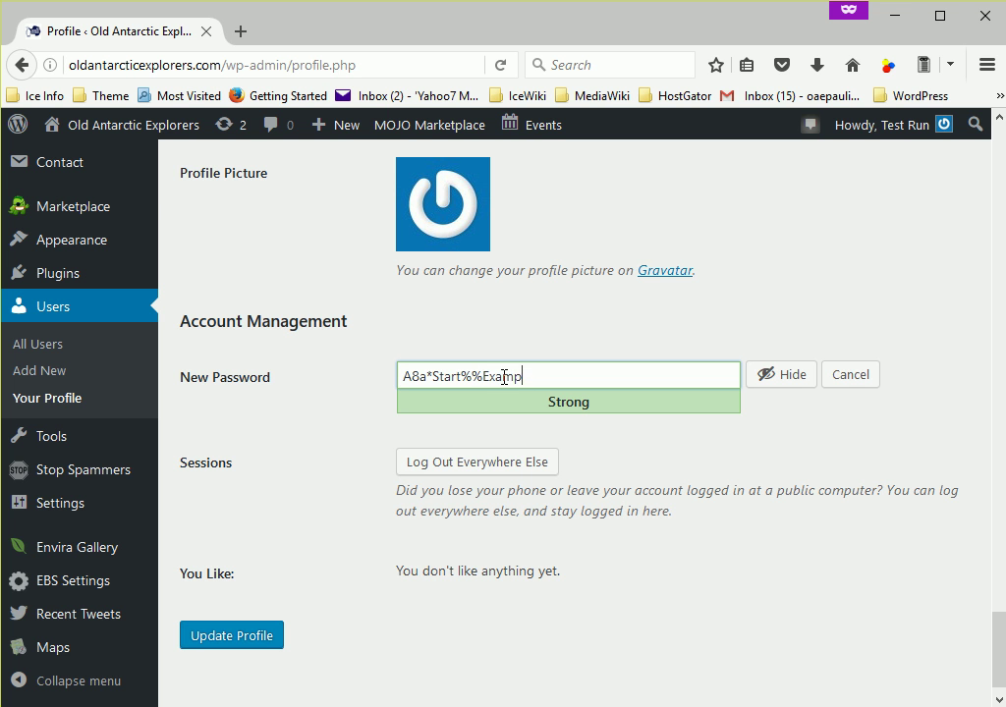
pyautogui.moveTo(561, 378); pyautogui.dragTo(231, 438)
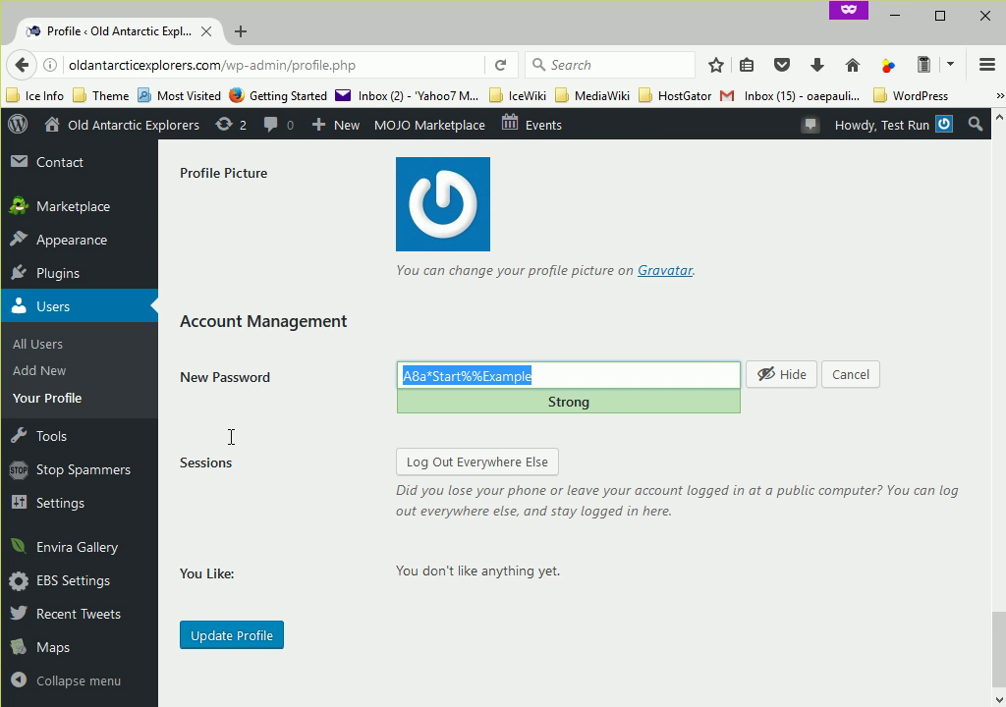